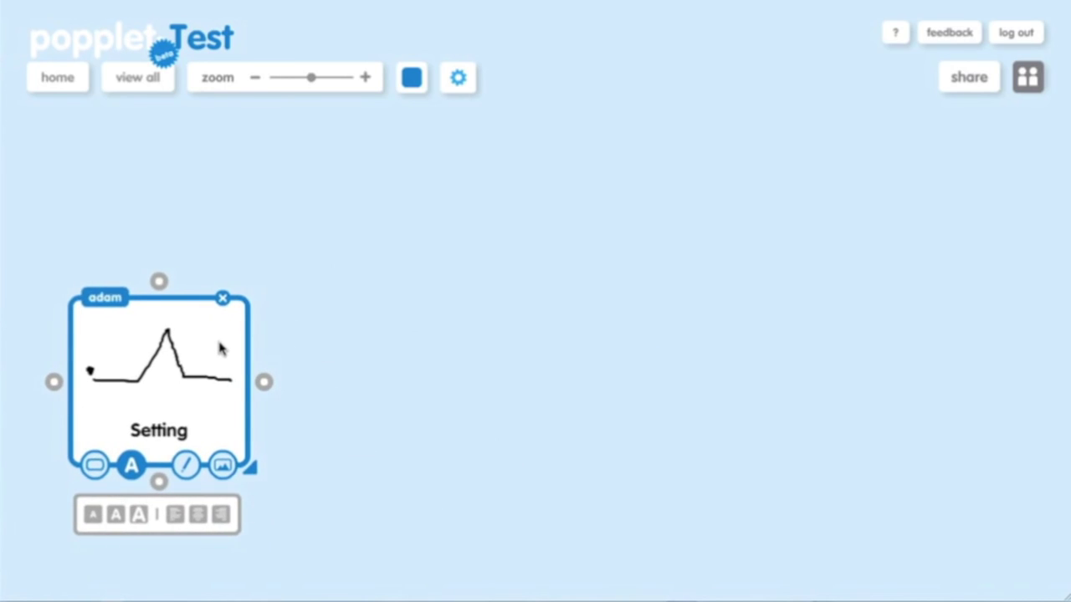
Enlarge the Setting popple and add a new connected popple on its right side
{"action": "mouse_move", "coordinate": [255, 473]}
{"action": "left_mouse_down"}
{"action": "mouse_move", "coordinate": [376, 518]}
{"action": "mouse_move", "coordinate": [427, 380]}
{"action": "mouse_move", "coordinate": [414, 496]}
{"action": "left_mouse_up"}
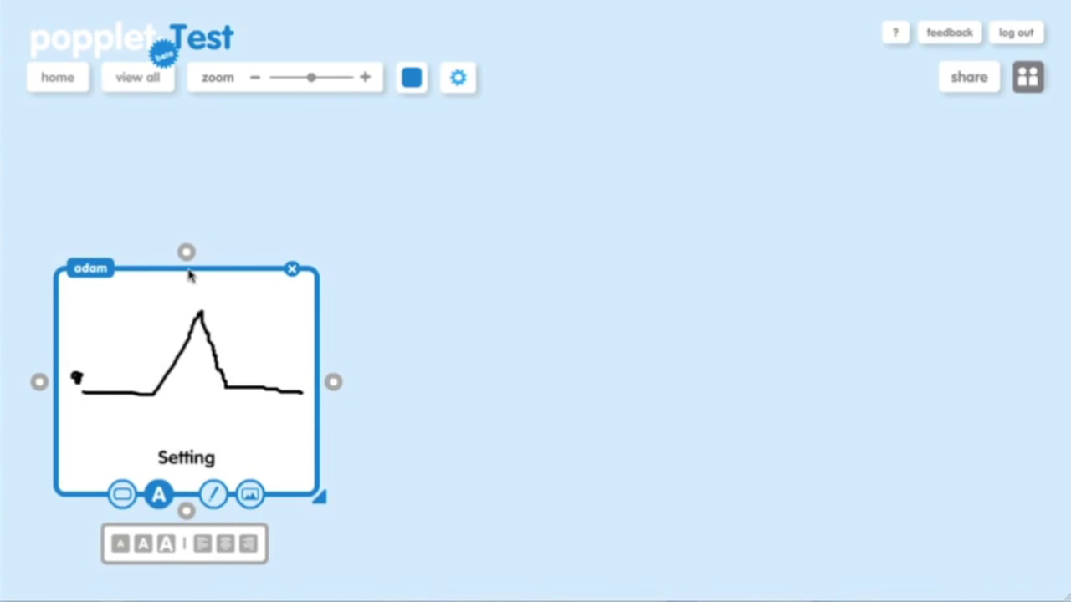
{"action": "left_click", "coordinate": [335, 383]}
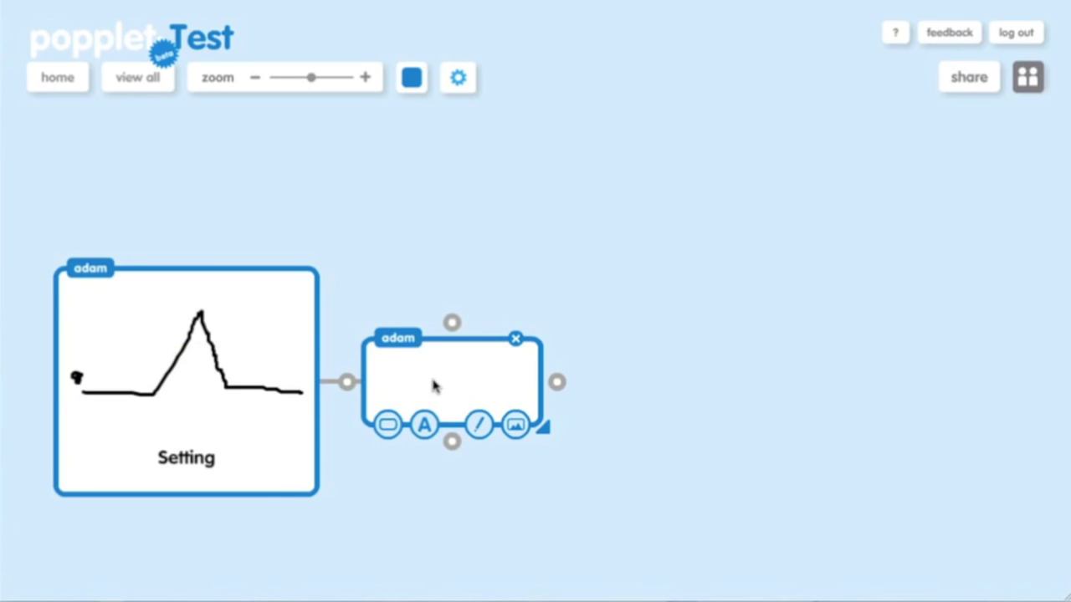
Draw a plot line with a single peak in the new popple and mark the spot just before the rise
{"action": "left_click", "coordinate": [523, 425]}
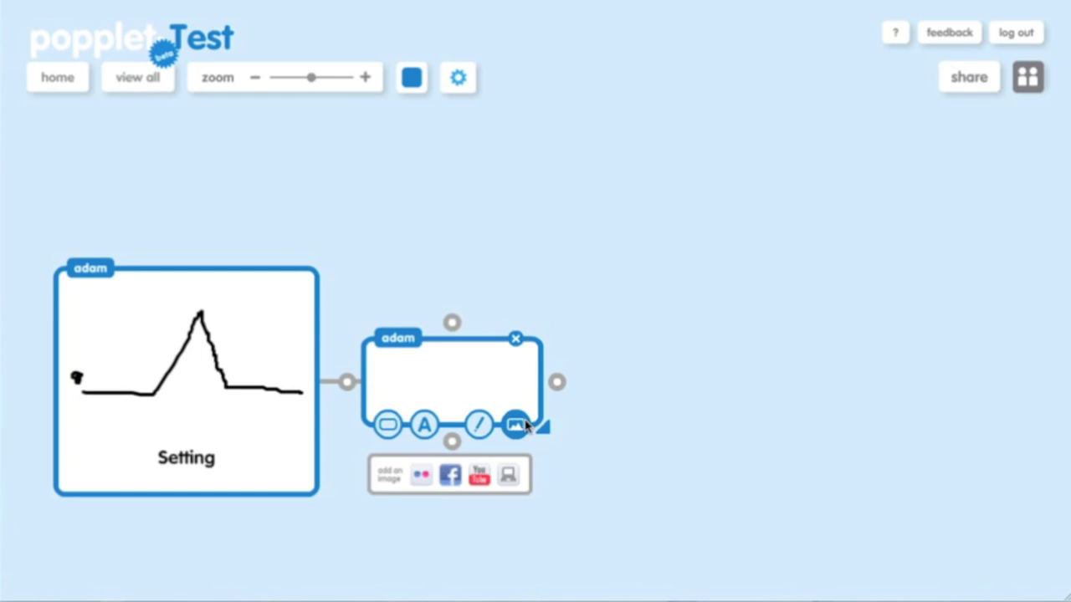
{"action": "left_click", "coordinate": [477, 425]}
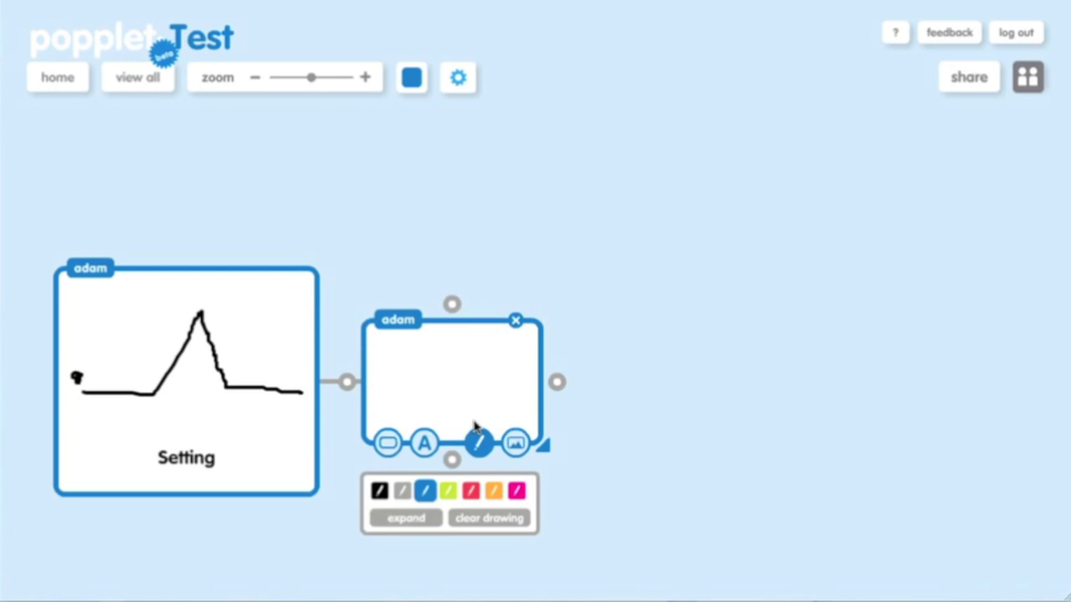
{"action": "mouse_move", "coordinate": [386, 389]}
{"action": "left_mouse_down"}
{"action": "mouse_move", "coordinate": [418, 388]}
{"action": "mouse_move", "coordinate": [468, 358]}
{"action": "mouse_move", "coordinate": [497, 392]}
{"action": "mouse_move", "coordinate": [517, 398]}
{"action": "left_mouse_up"}
{"action": "left_click_drag", "start_coordinate": [431, 383], "coordinate": [434, 385]}
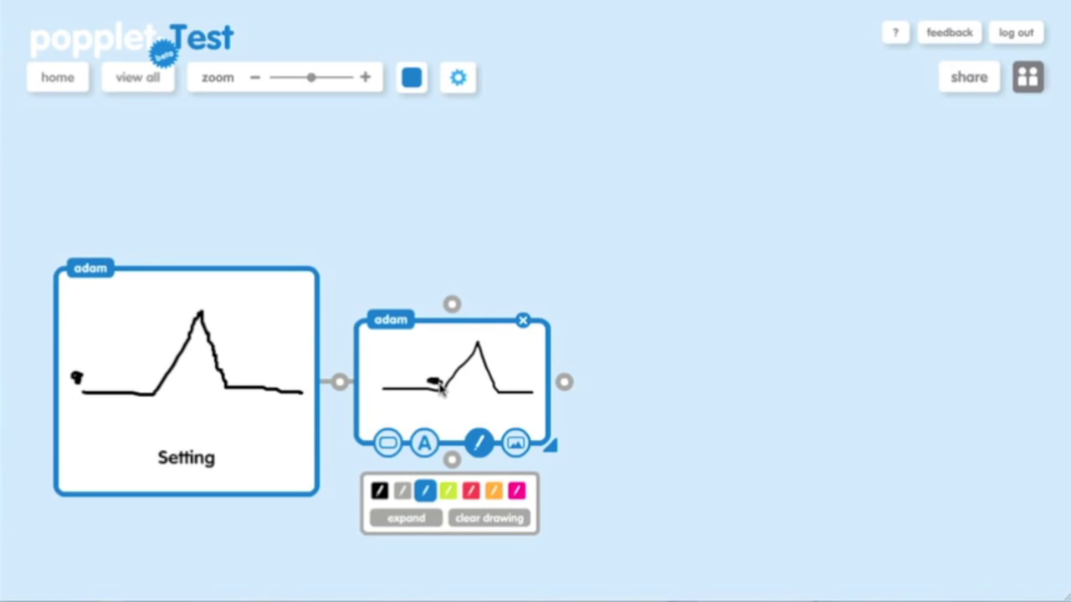
Label the second popple "Inciting Incident" beneath its drawing
{"action": "left_click", "coordinate": [423, 443]}
{"action": "type", "text": "Inciting In"}
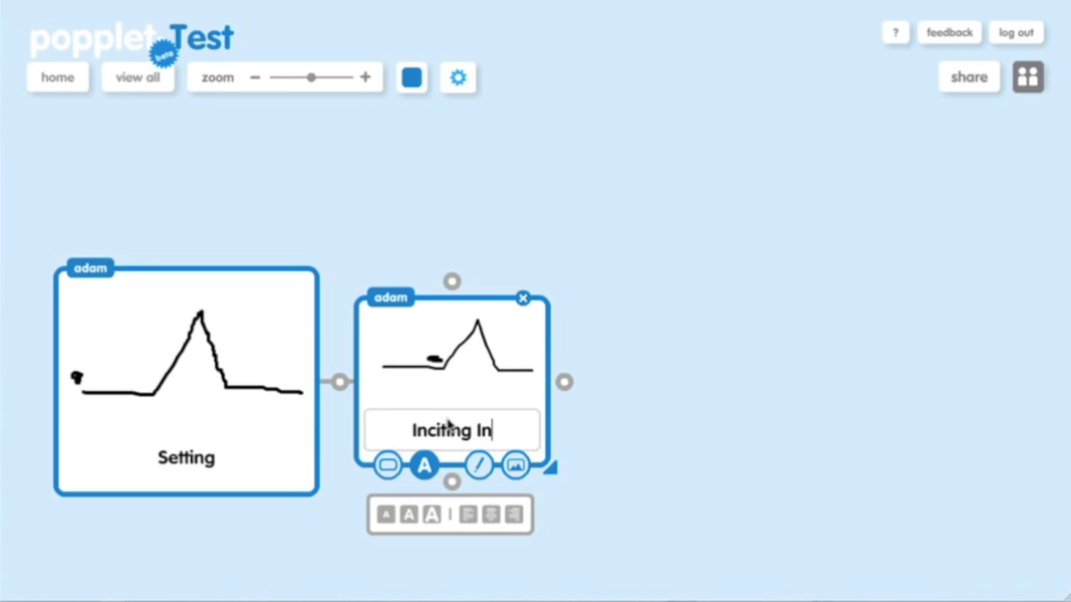
{"action": "type", "text": "dident"}
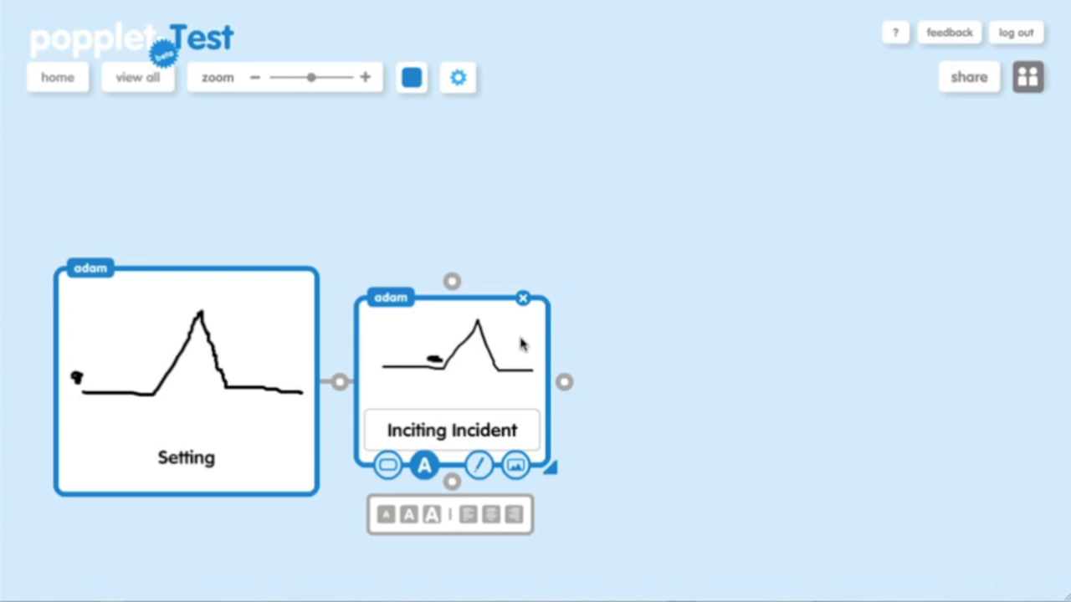
Enlarge the Inciting Incident popple to about the size of the Setting popple
{"action": "left_click_drag", "start_coordinate": [556, 471], "coordinate": [581, 500]}
{"action": "left_click_drag", "start_coordinate": [525, 295], "coordinate": [540, 314]}
{"action": "left_click_drag", "start_coordinate": [522, 381], "coordinate": [554, 297]}
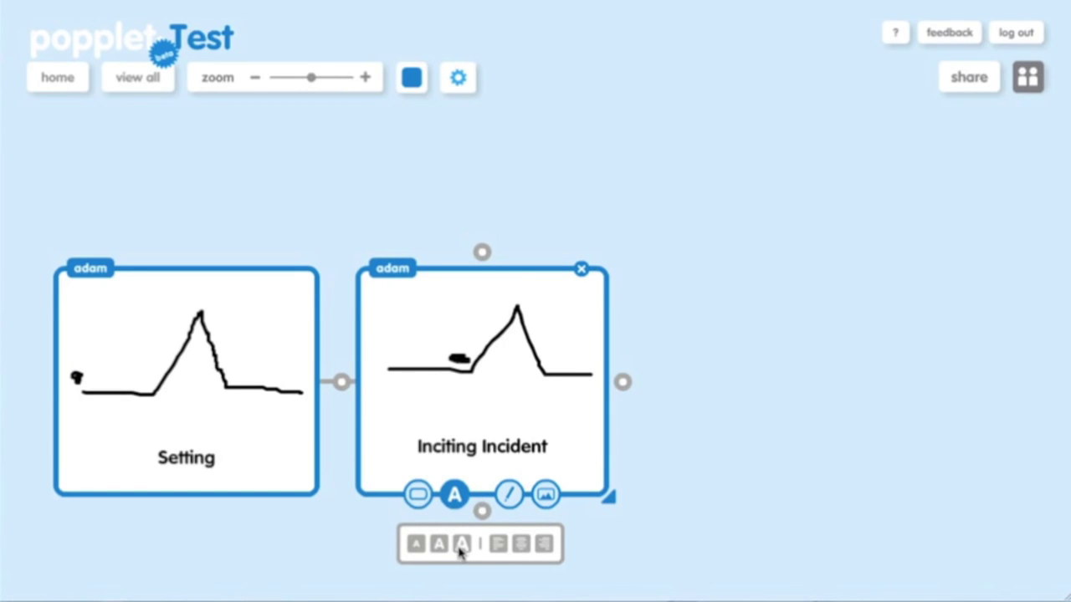
Add a popple connected to the top of Inciting Incident and place it above and to the right as the peak
{"action": "left_click", "coordinate": [482, 251]}
{"action": "left_click_drag", "start_coordinate": [550, 196], "coordinate": [731, 112]}
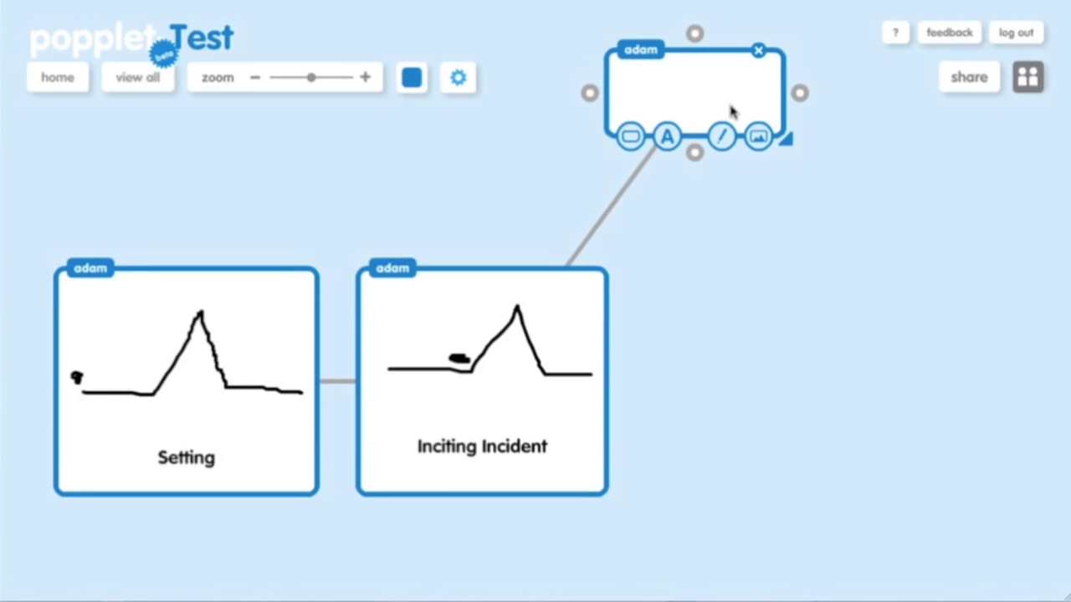
{"action": "left_click", "coordinate": [719, 109]}
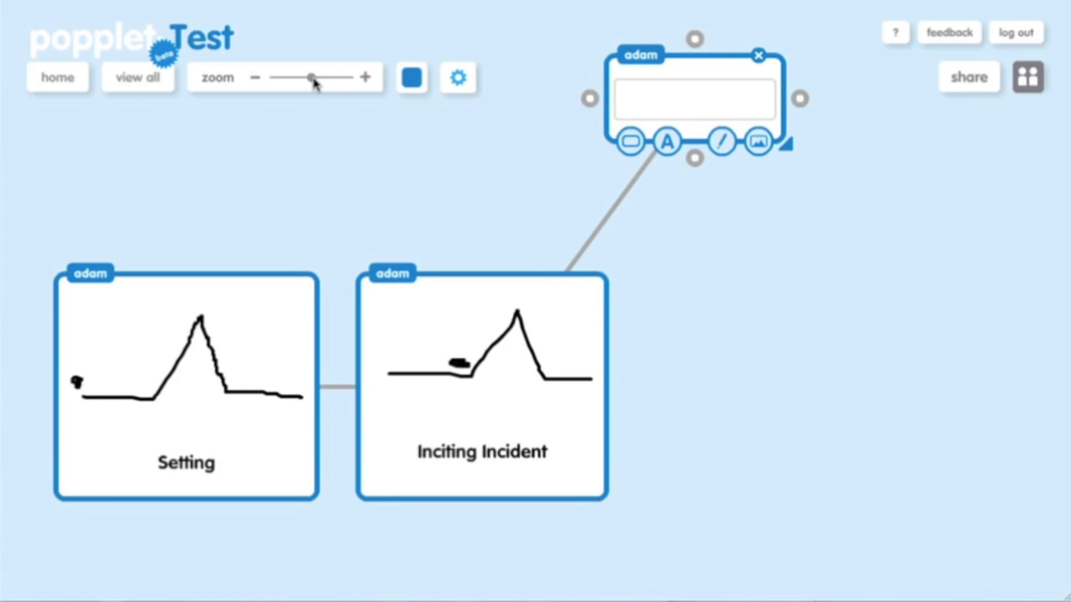
{"action": "left_click_drag", "start_coordinate": [313, 81], "coordinate": [287, 81]}
{"action": "left_click_drag", "start_coordinate": [614, 213], "coordinate": [641, 126]}
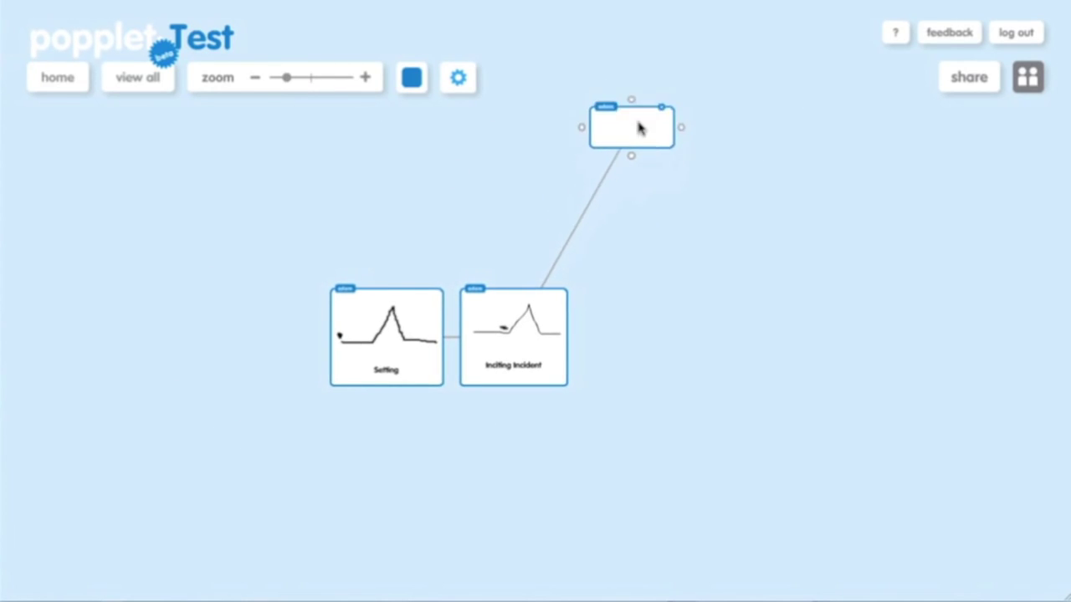
Add a popple connected below the peak, place it down to the right, and add another connected popple on its right side
{"action": "left_click", "coordinate": [633, 156]}
{"action": "left_click_drag", "start_coordinate": [669, 186], "coordinate": [765, 349]}
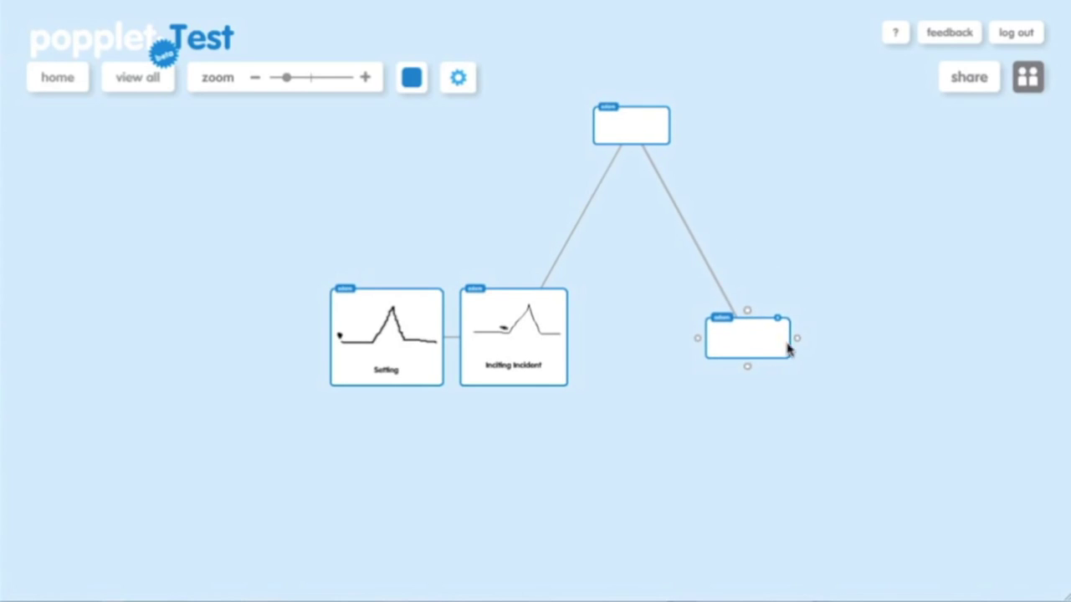
{"action": "left_click", "coordinate": [793, 338]}
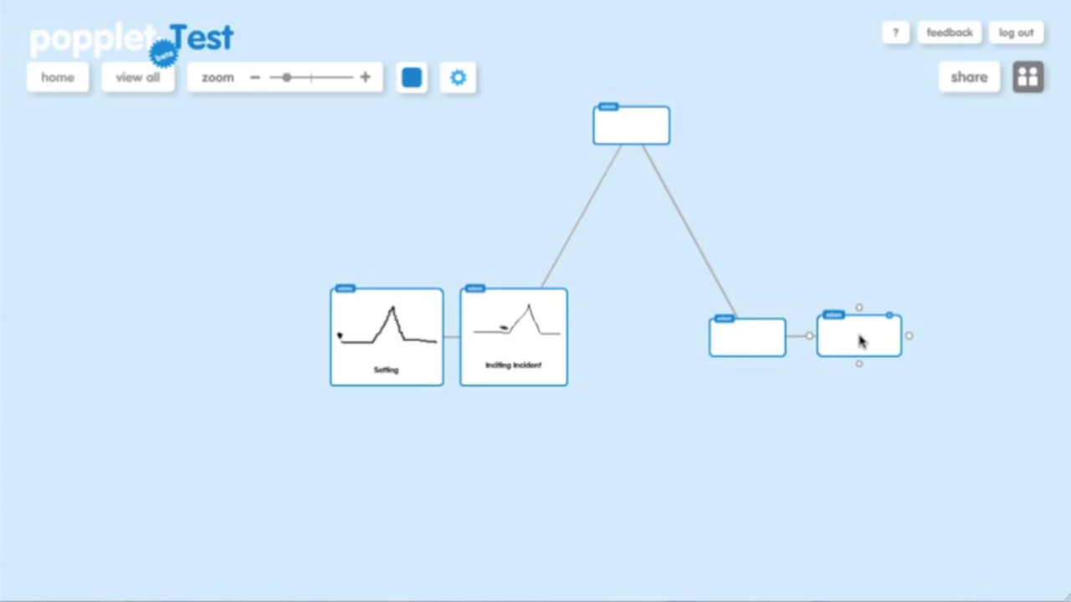
{"action": "mouse_move", "coordinate": [775, 343]}
{"action": "left_mouse_down"}
{"action": "mouse_move", "coordinate": [786, 341]}
{"action": "mouse_move", "coordinate": [776, 346]}
{"action": "left_mouse_up"}
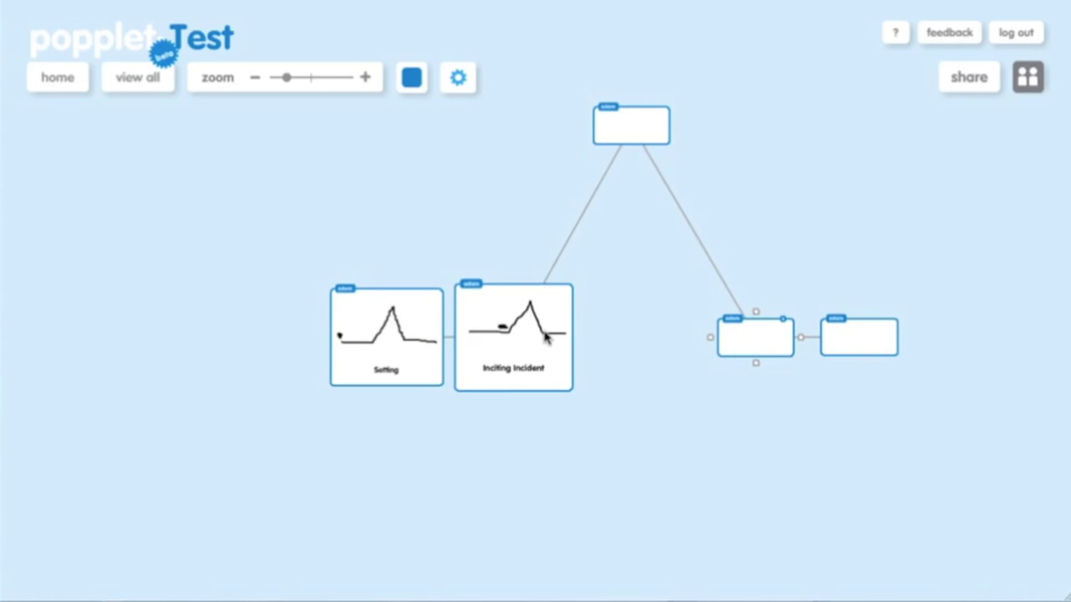
Search YouTube for "edutecher" videos for the empty popple at the foot of the descending connector
{"action": "left_click", "coordinate": [349, 78]}
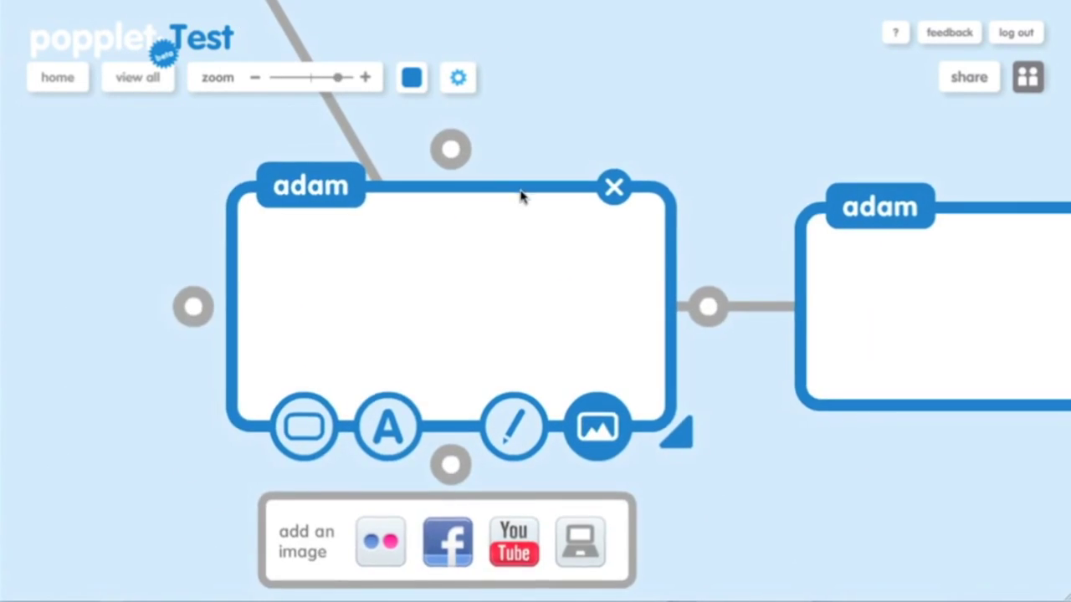
{"action": "left_click_drag", "start_coordinate": [521, 191], "coordinate": [541, 221]}
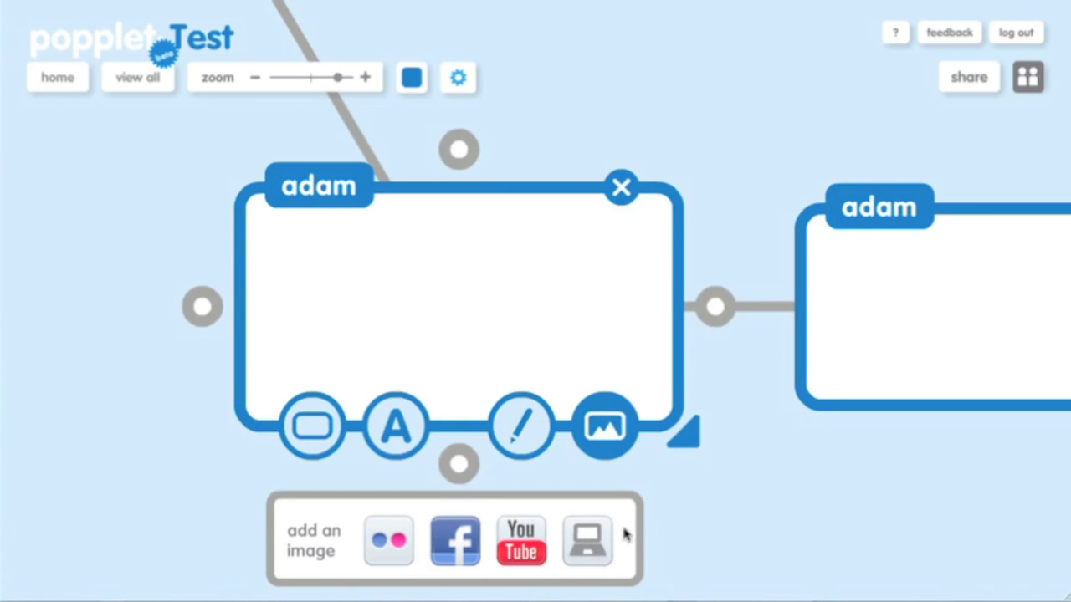
{"action": "left_click", "coordinate": [514, 545]}
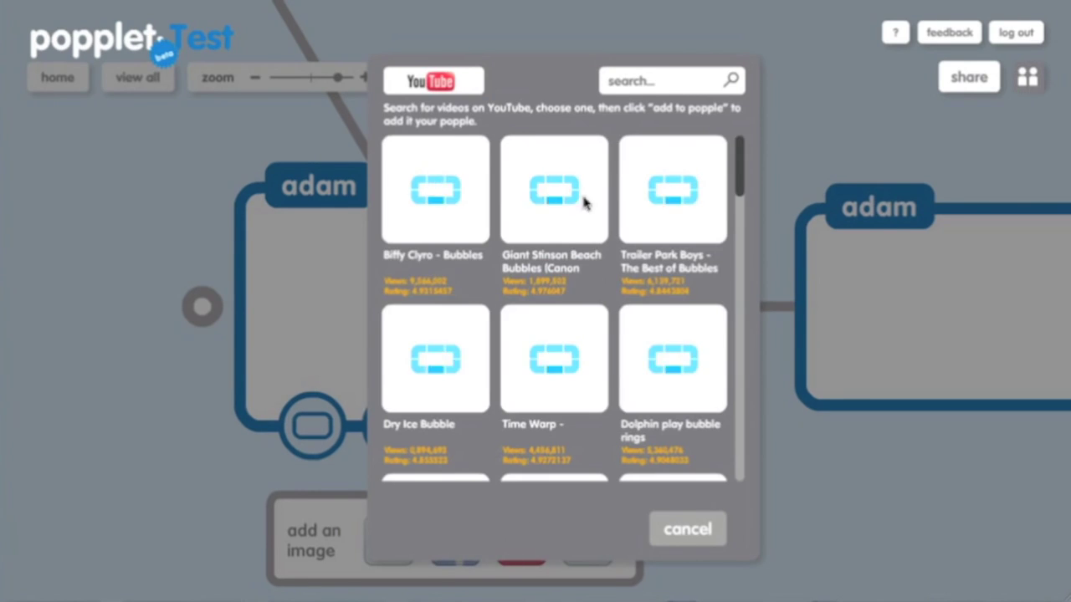
{"action": "left_click", "coordinate": [651, 78]}
{"action": "type", "text": "edu"}
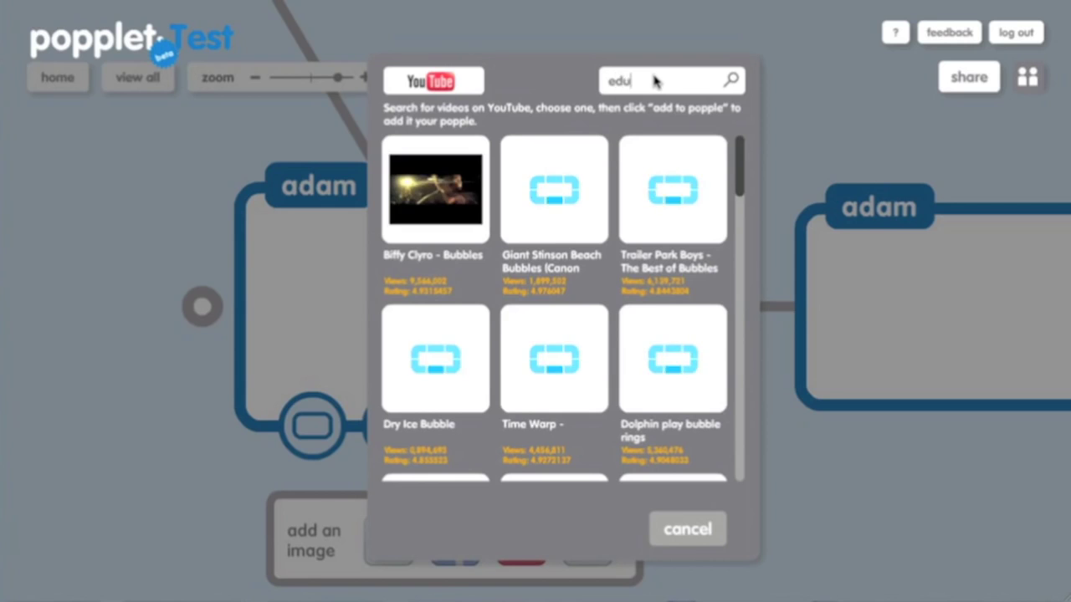
{"action": "type", "text": "techer"}
{"action": "key", "text": "Return"}
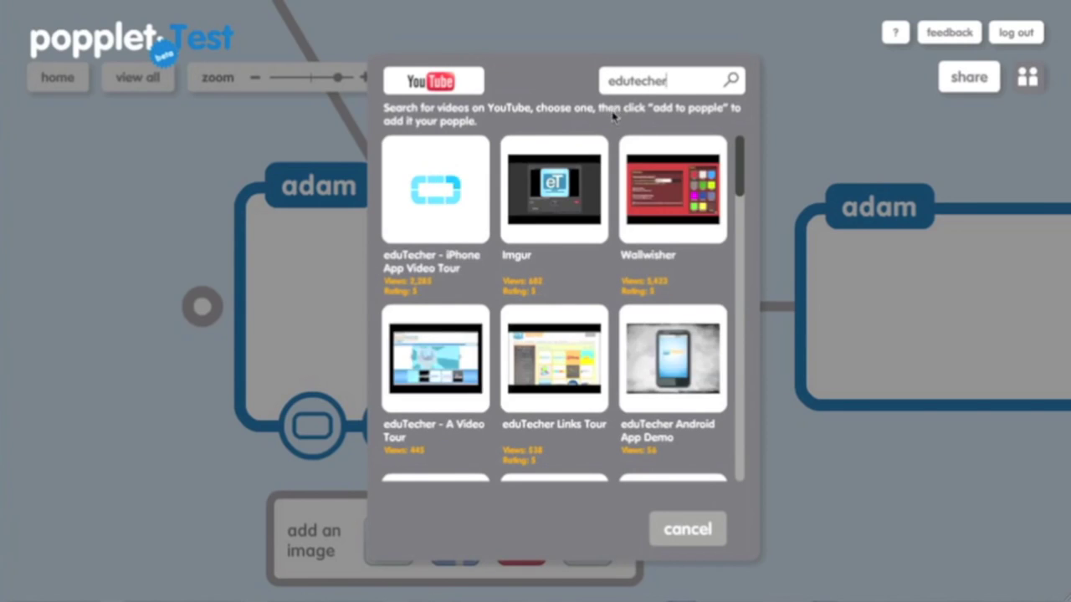
Add the Wallwisher video to the popple and reduce the popple's size
{"action": "left_click", "coordinate": [695, 196]}
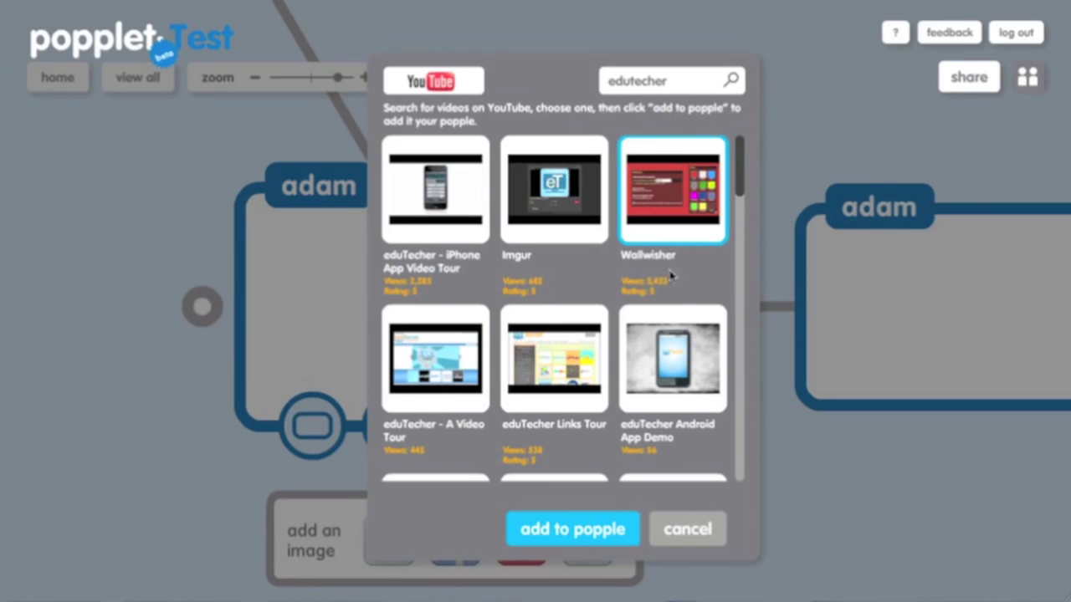
{"action": "left_click", "coordinate": [585, 528]}
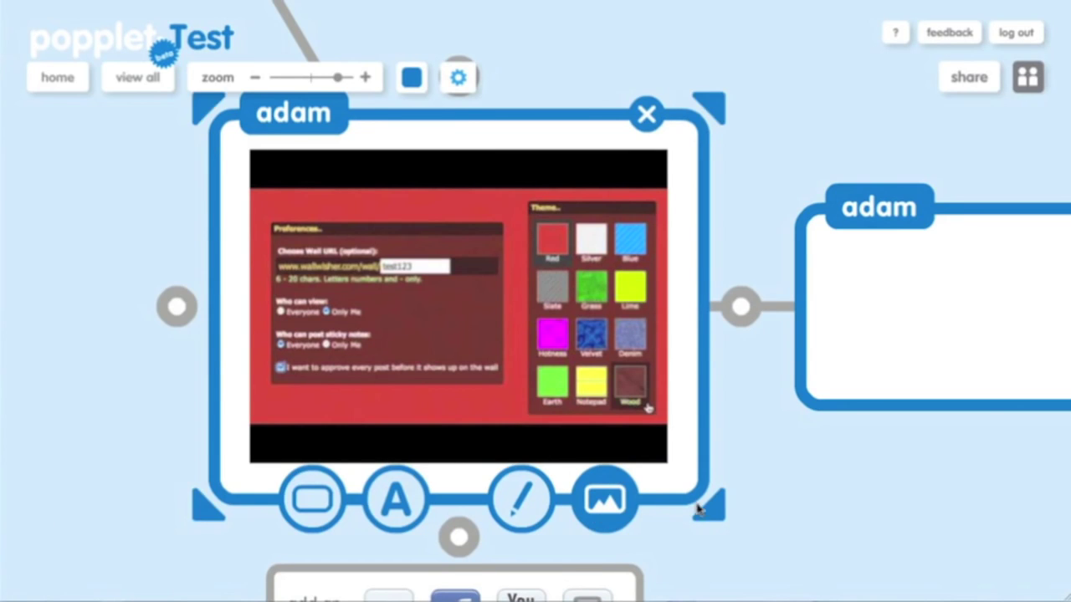
{"action": "left_click_drag", "start_coordinate": [704, 489], "coordinate": [676, 455]}
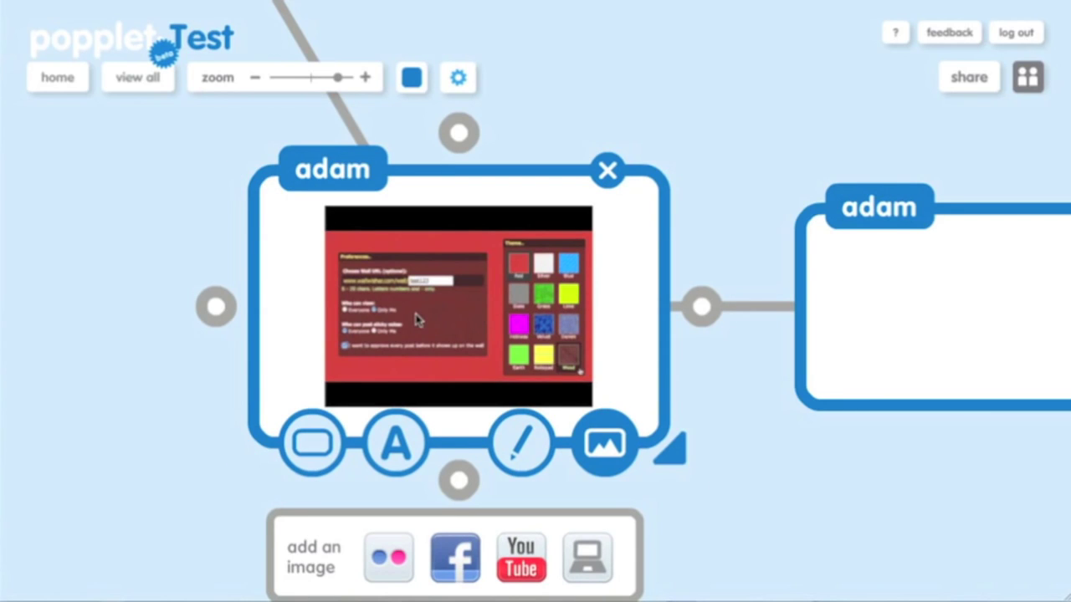
Agree to share the popplet, view its link, e-mail and embed options, and close the sharing dialog
{"action": "left_click", "coordinate": [952, 84]}
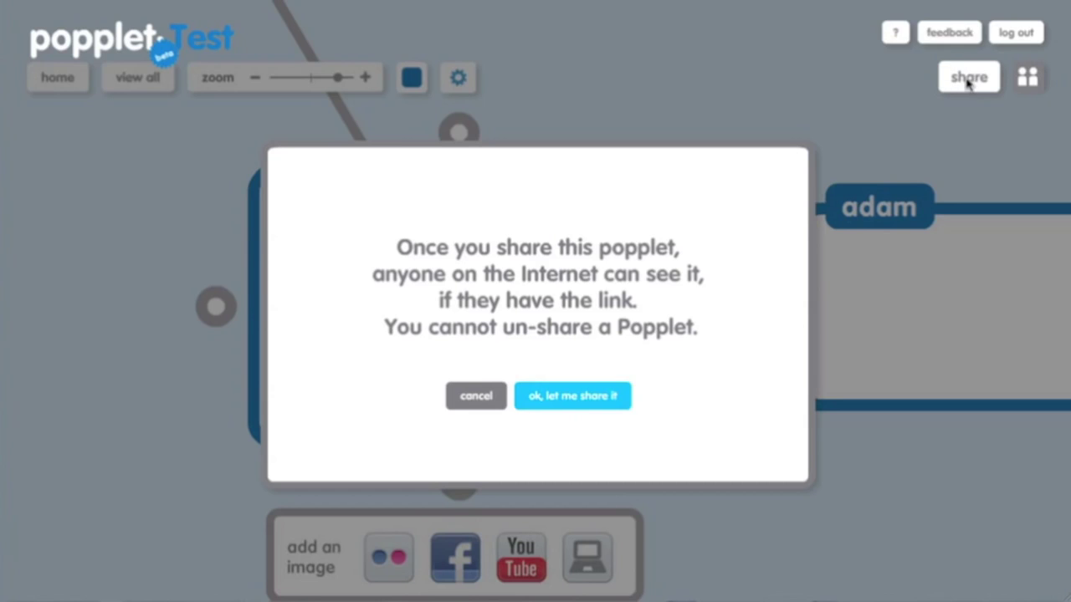
{"action": "left_click", "coordinate": [603, 400]}
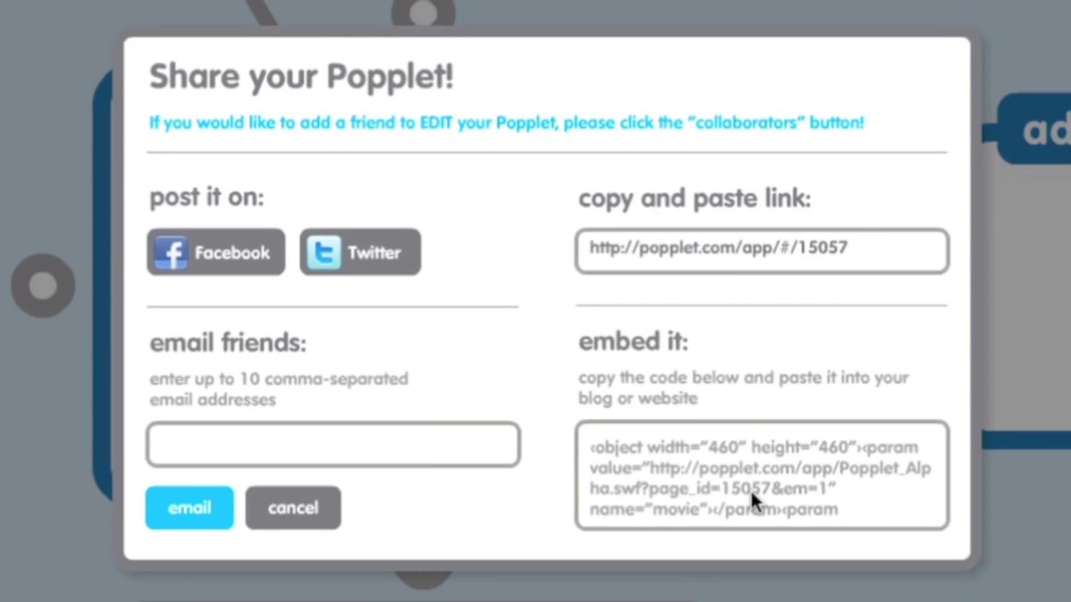
{"action": "left_click", "coordinate": [299, 500]}
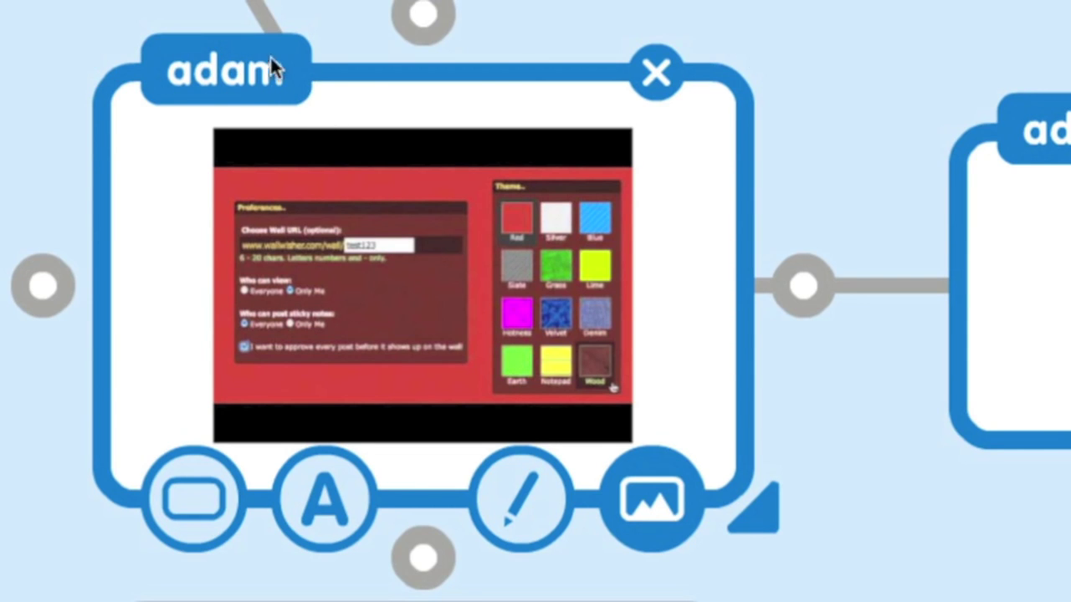
{"action": "left_click", "coordinate": [165, 67]}
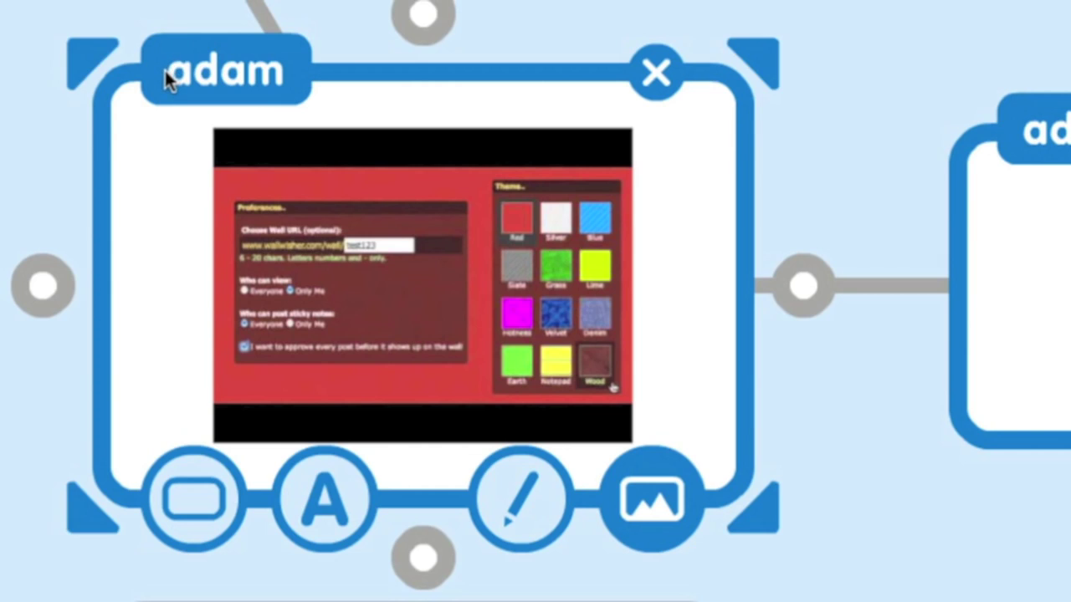
{"action": "left_click", "coordinate": [158, 73]}
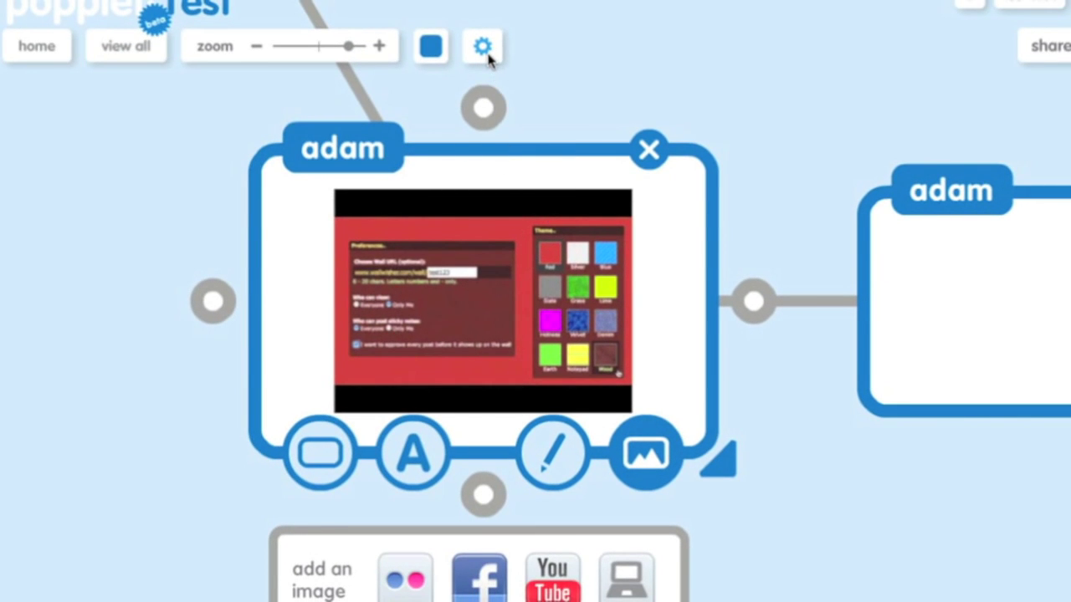
Align the popples vertically
{"action": "left_click", "coordinate": [485, 50]}
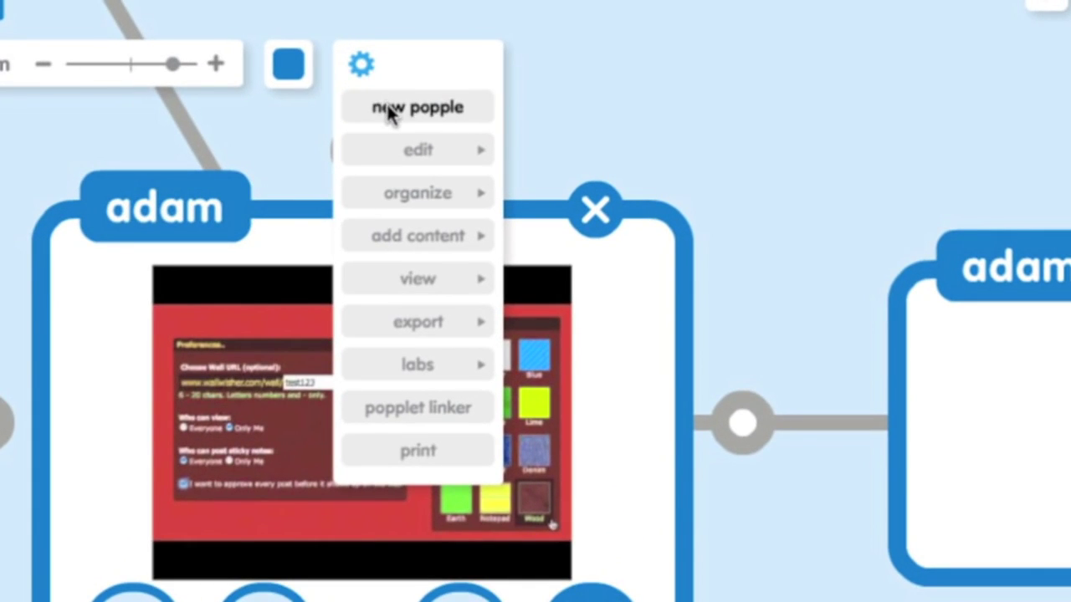
{"action": "mouse_move", "coordinate": [388, 151]}
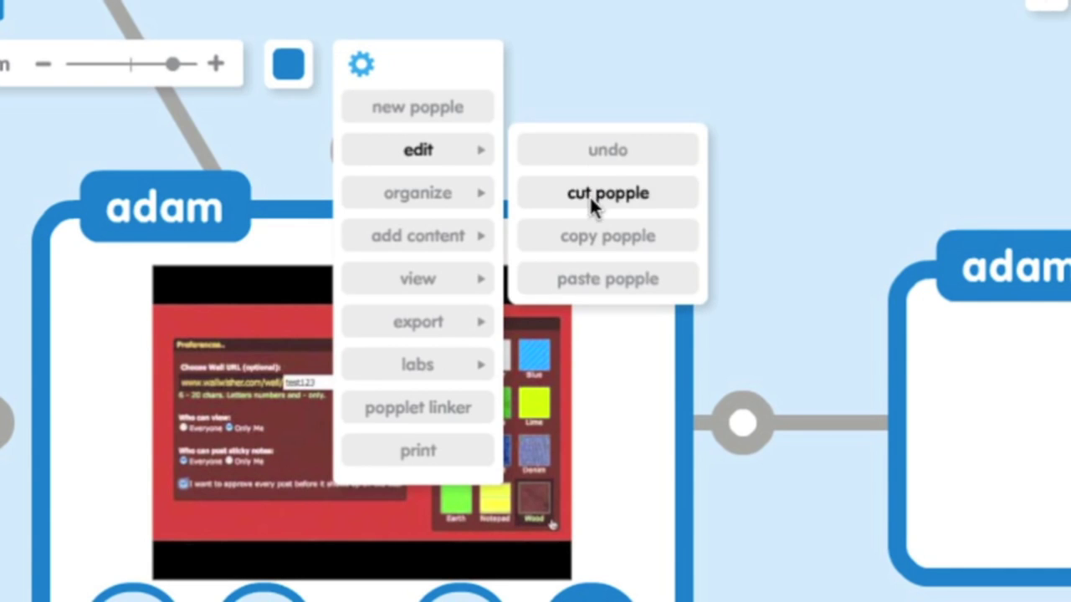
{"action": "mouse_move", "coordinate": [416, 194]}
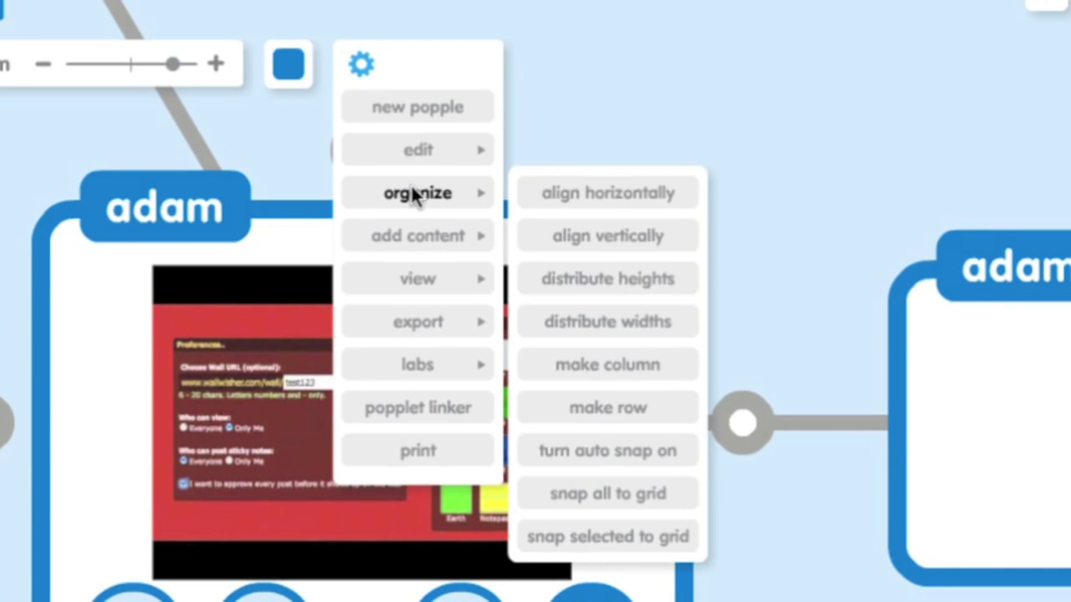
{"action": "left_click", "coordinate": [615, 235]}
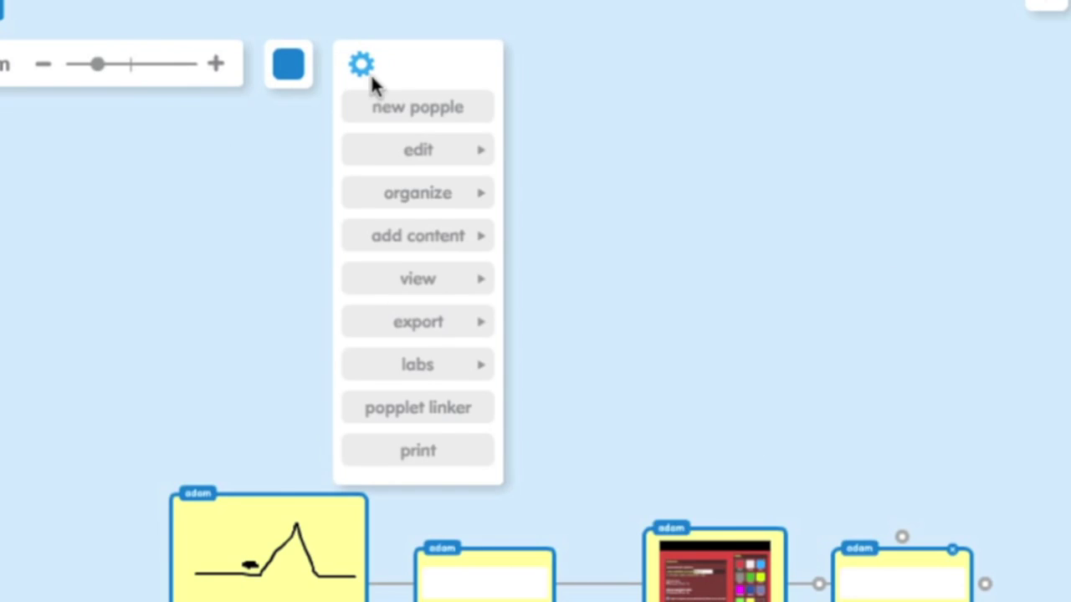
Enable bounce mode for the popplet
{"action": "mouse_move", "coordinate": [459, 325]}
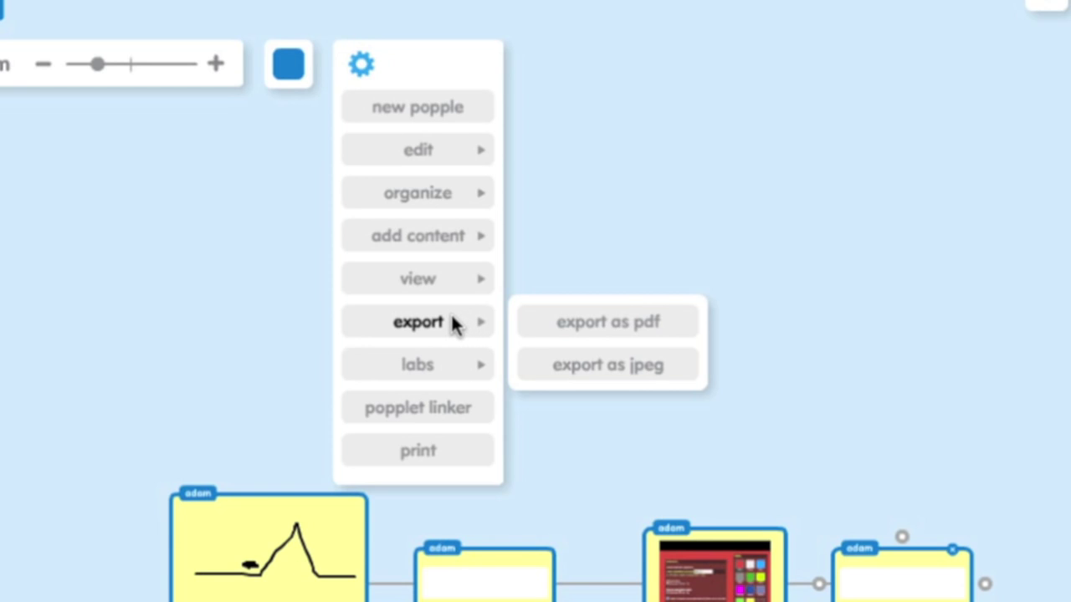
{"action": "mouse_move", "coordinate": [448, 238]}
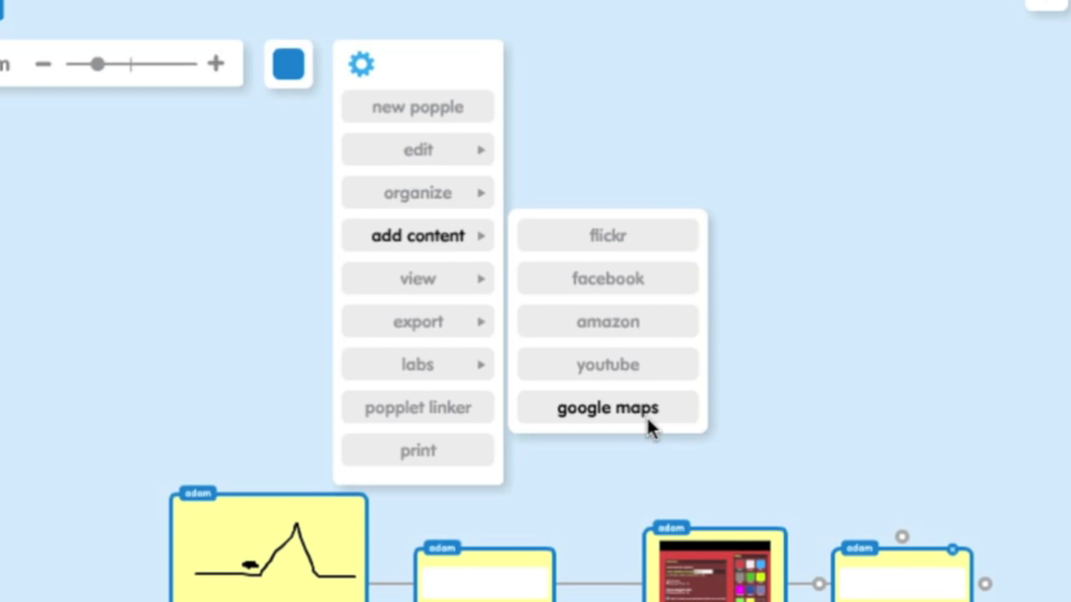
{"action": "mouse_move", "coordinate": [410, 277]}
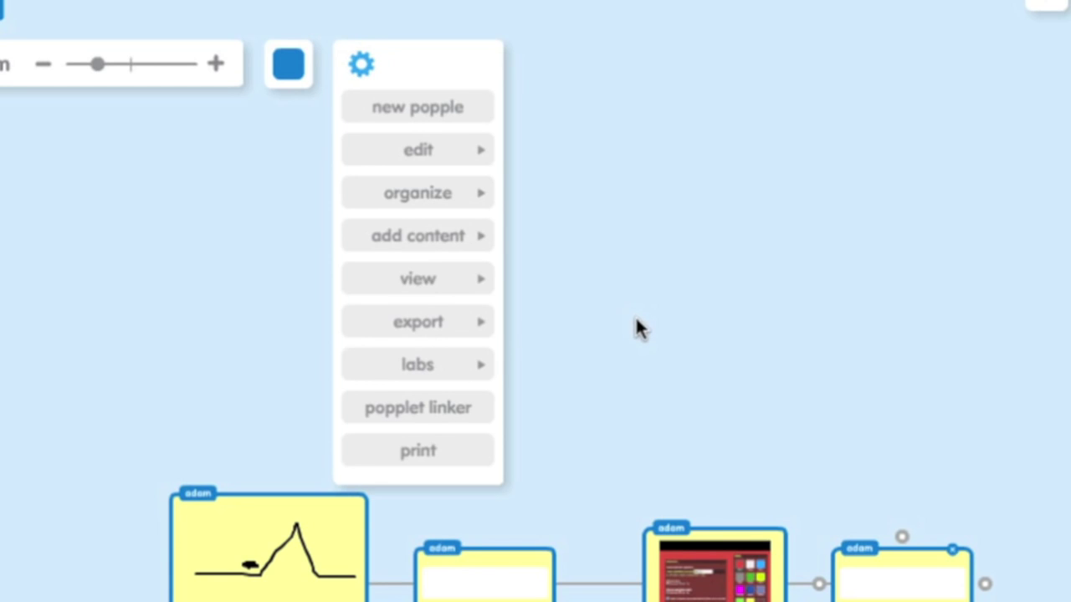
{"action": "mouse_move", "coordinate": [441, 367]}
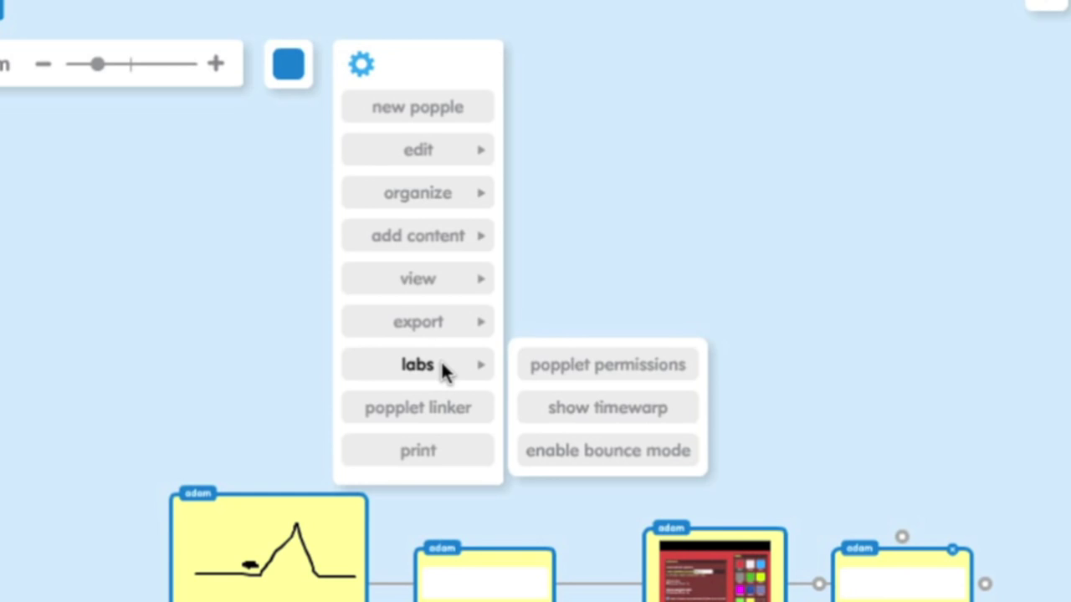
{"action": "left_click", "coordinate": [608, 450]}
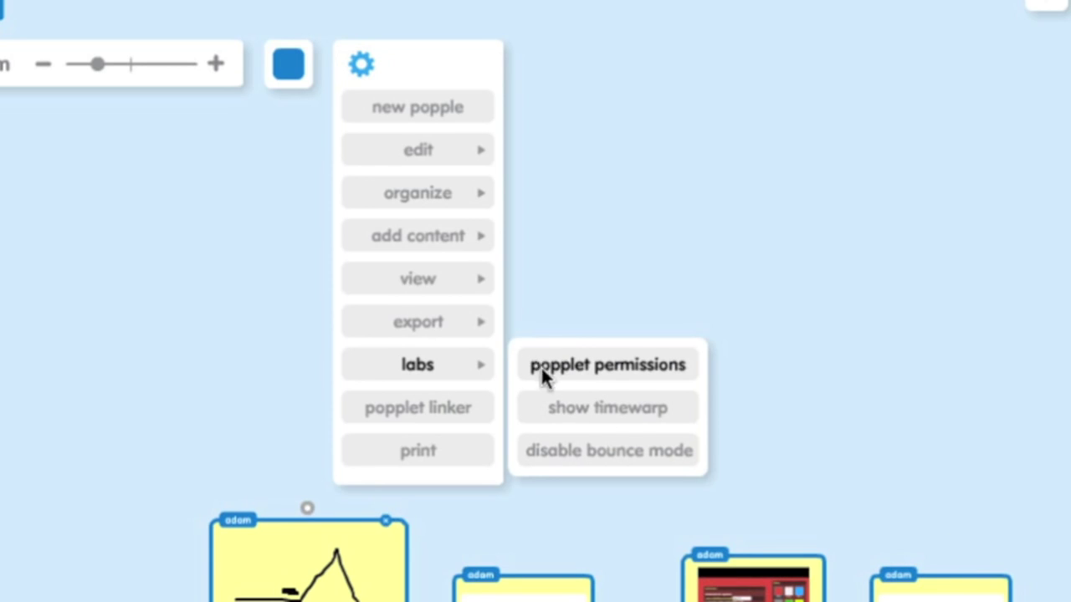